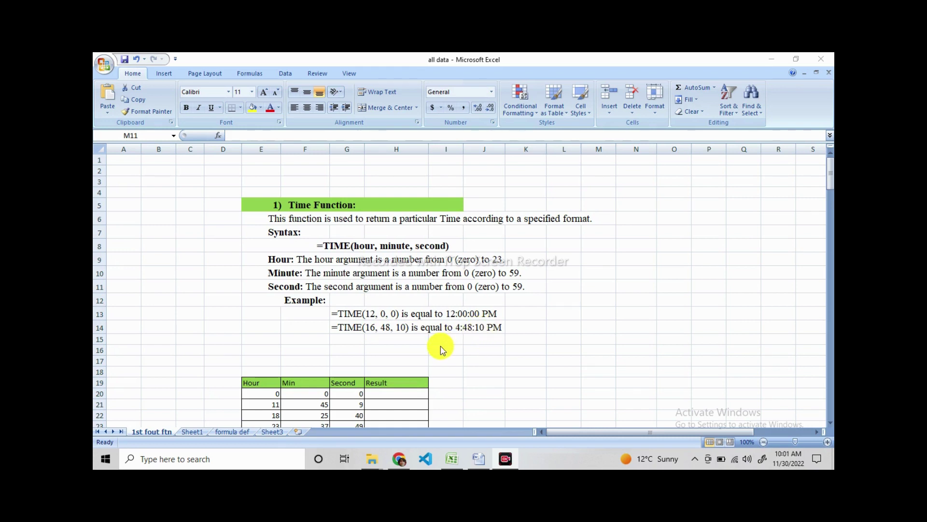
# - Enter =TIME(E20,F20,G20) in H20 so it shows 12:00 AM
pyautogui.scroll(-2, 441, 346)
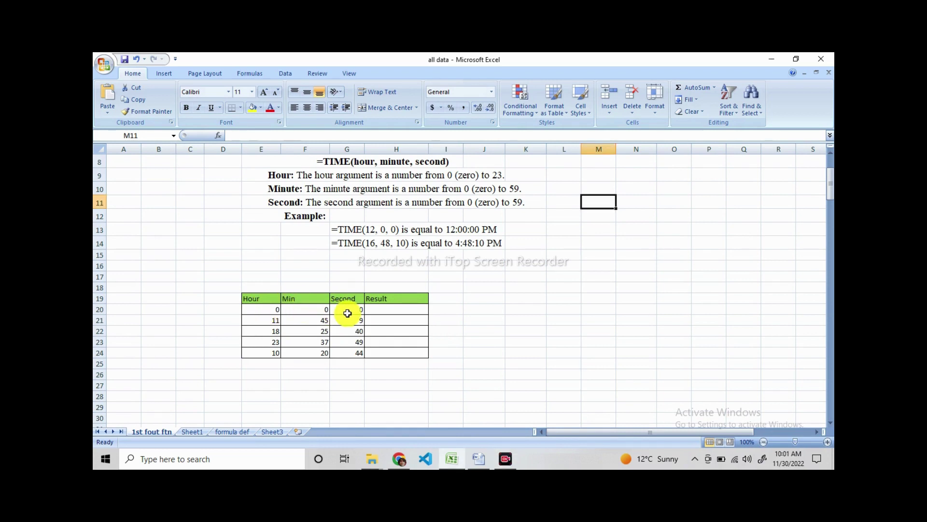
pyautogui.click(378, 309)
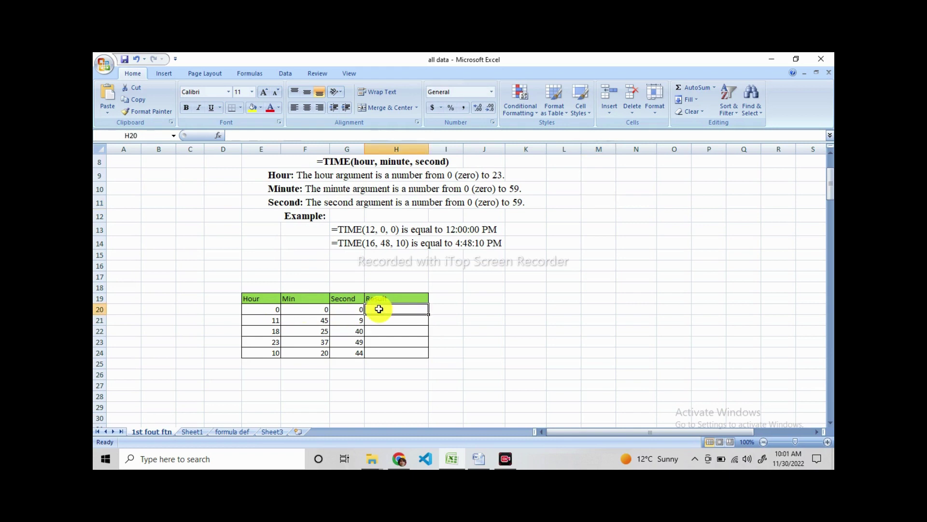
pyautogui.write('=')
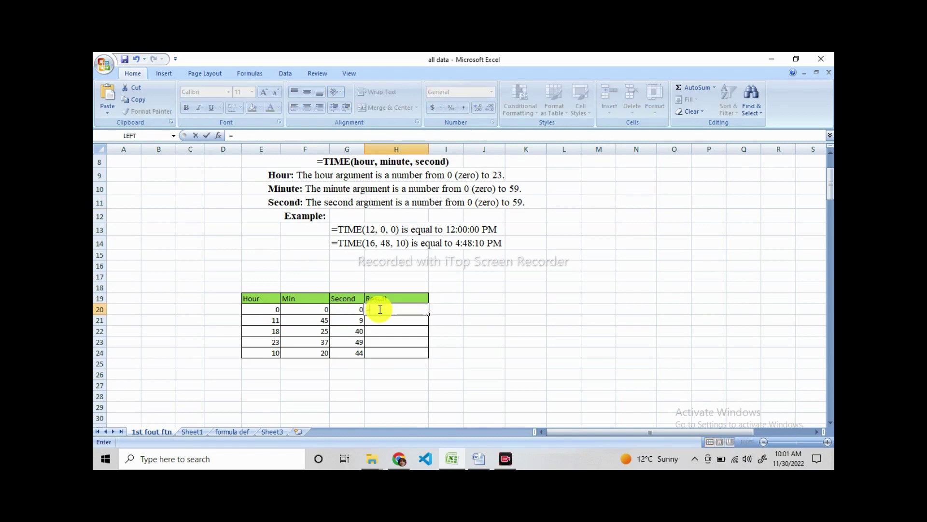
pyautogui.write('time')
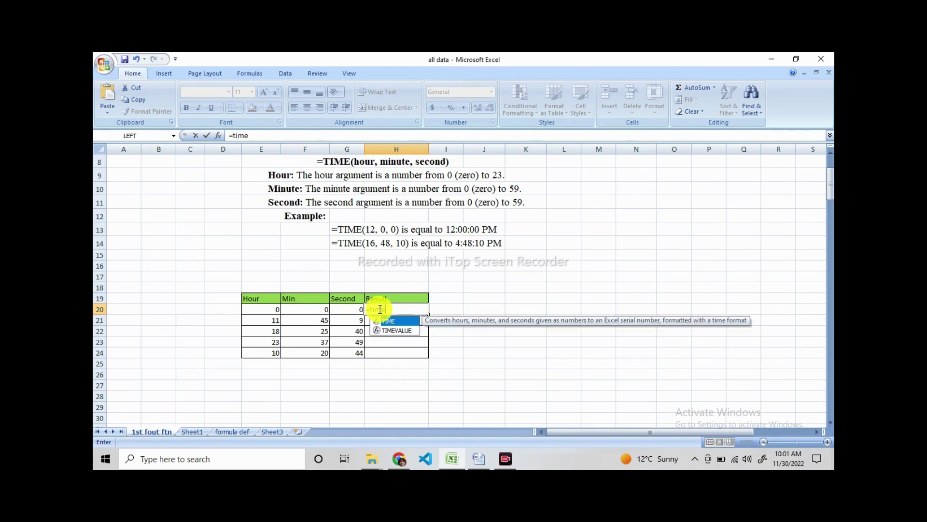
pyautogui.doubleClick(389, 320)
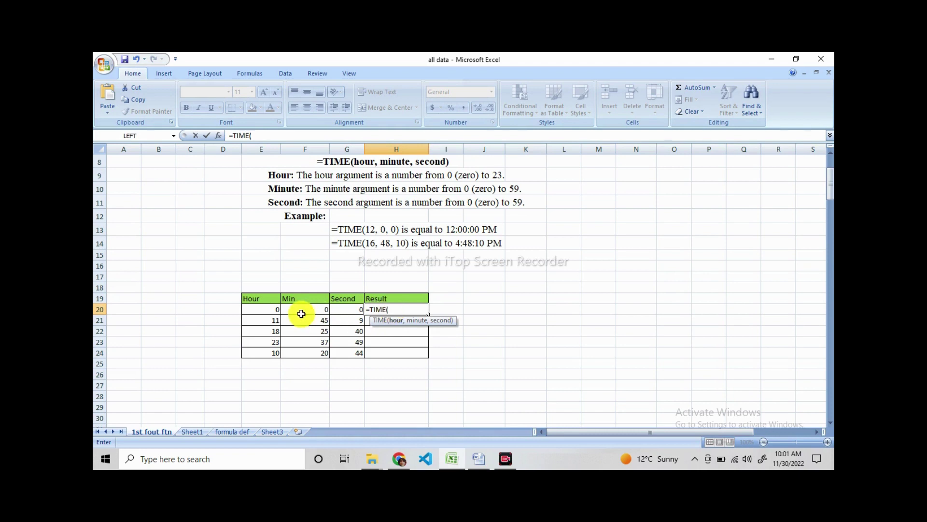
pyautogui.click(277, 309)
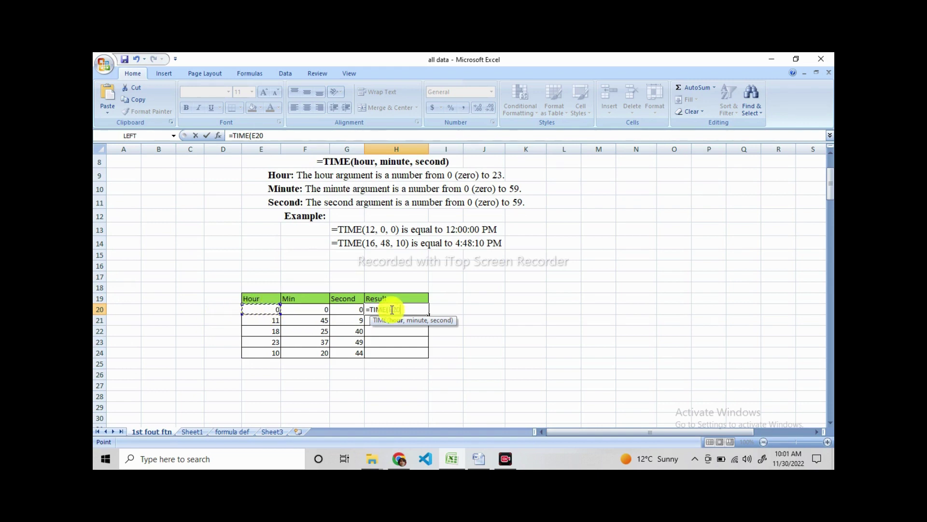
pyautogui.write(',')
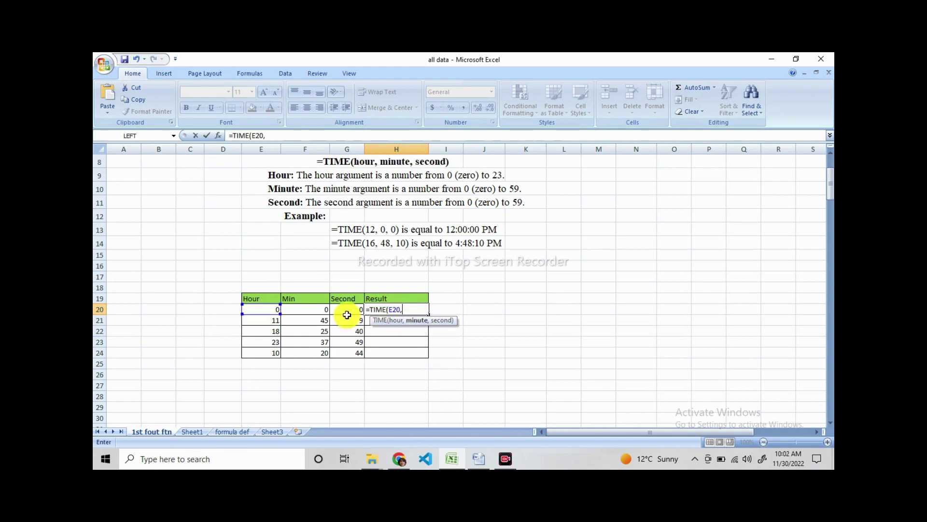
pyautogui.click(310, 308)
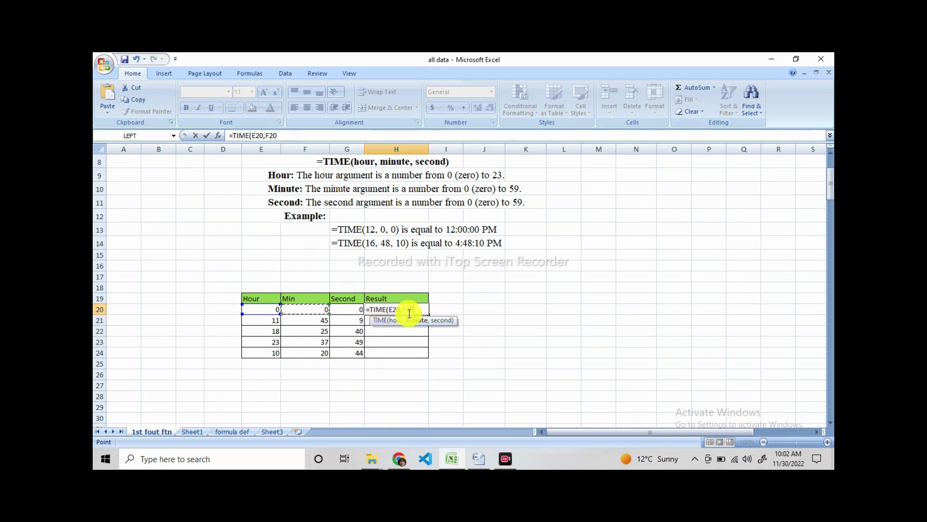
pyautogui.write(',')
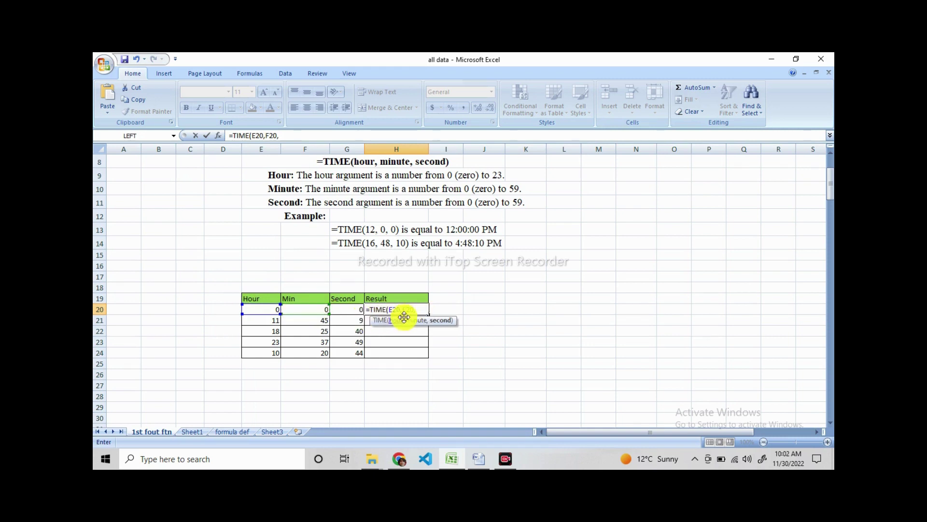
pyautogui.click(347, 309)
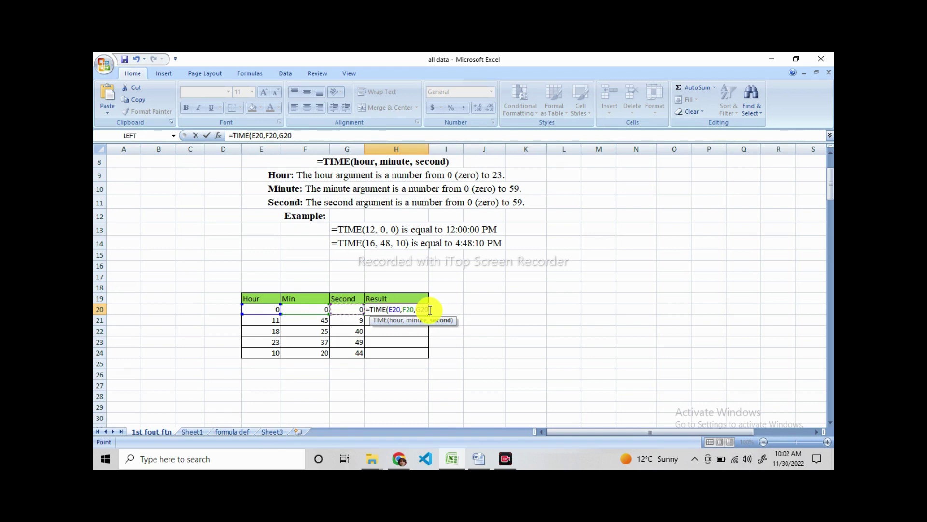
pyautogui.write(')')
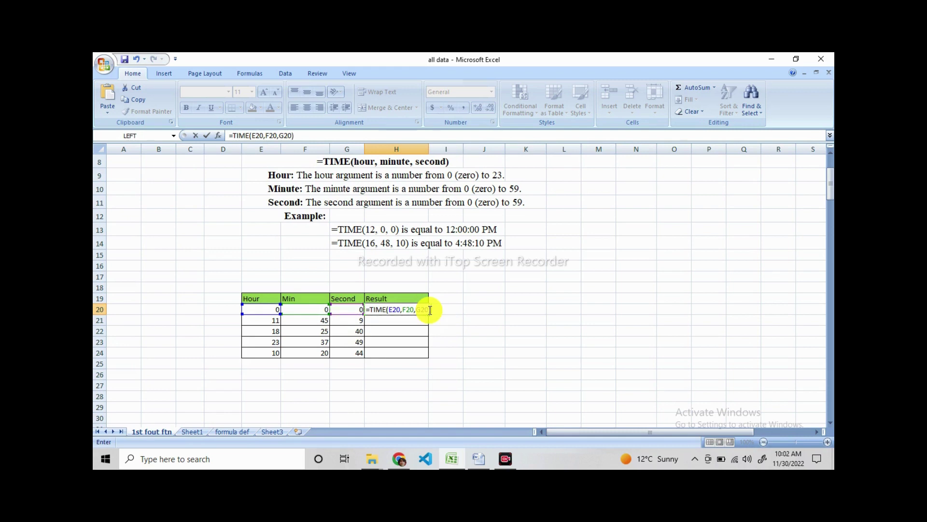
pyautogui.press('Return')
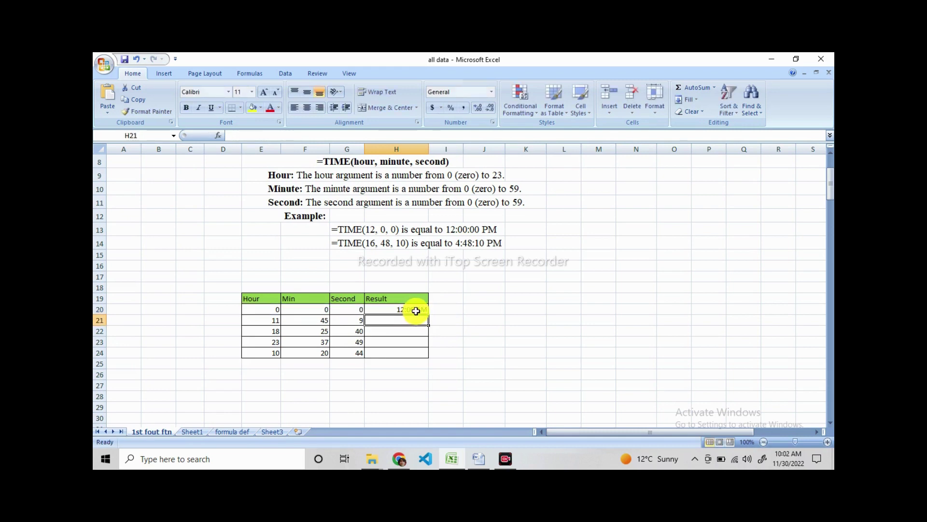
# - Fill the H20 TIME formula down through H24, giving 12:00 AM to 10:20 AM
pyautogui.click(409, 309)
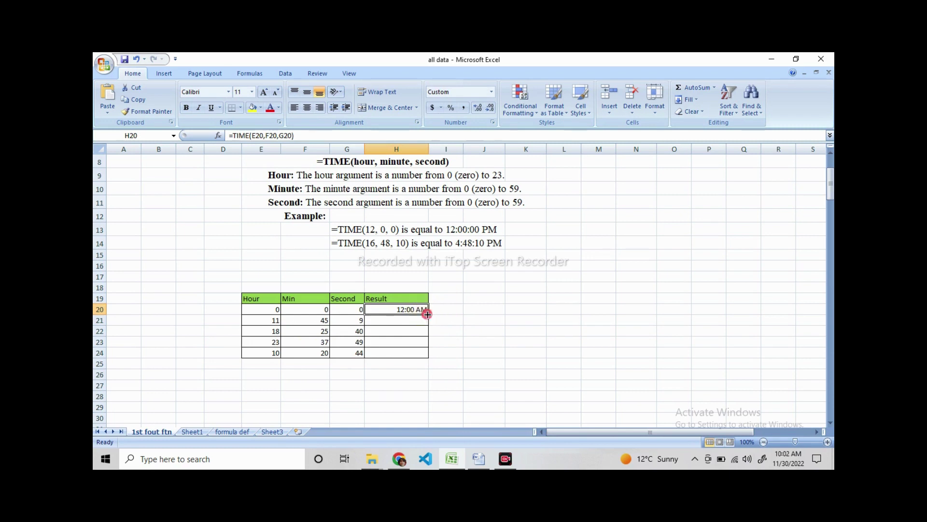
pyautogui.moveTo(428, 314); pyautogui.dragTo(425, 358)
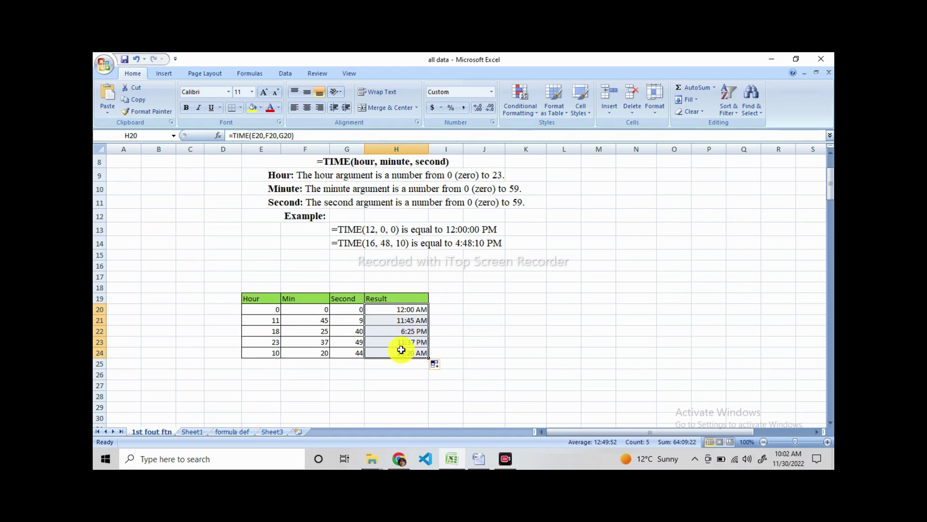
pyautogui.scroll(3, 497, 303)
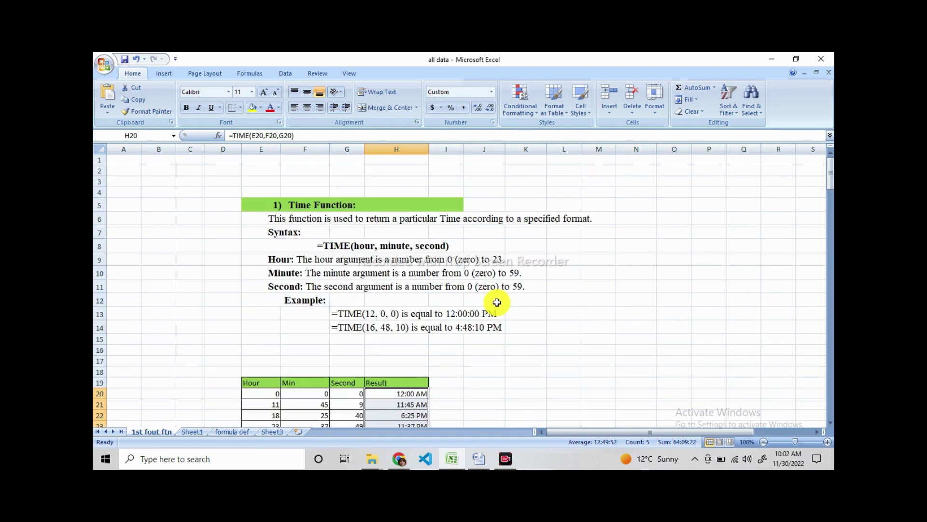